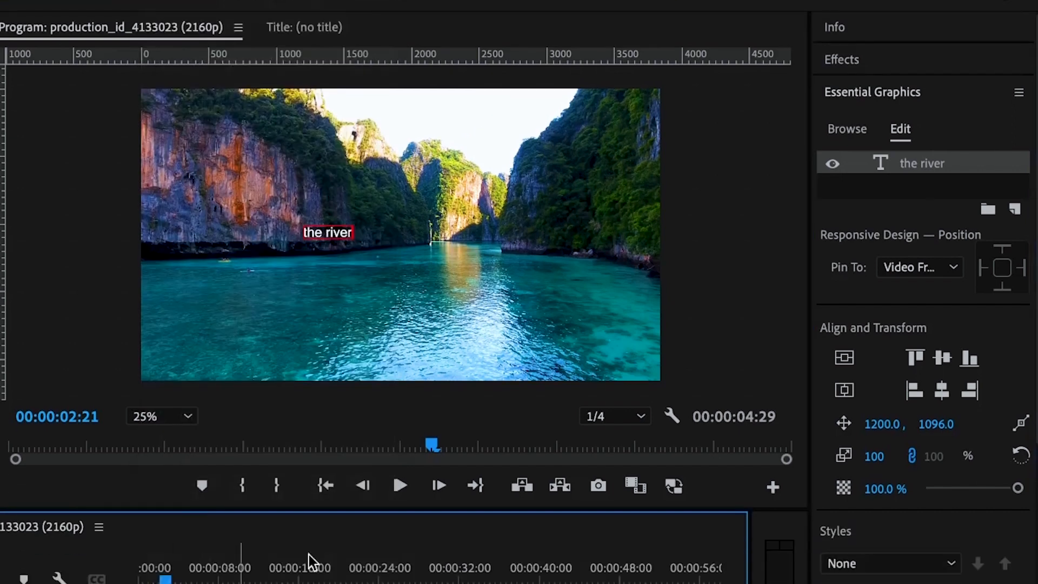
Set the font of the "the river" title to Galano Grotesque Alt in the Black style.
{"action": "left_click", "coordinate": [902, 132]}
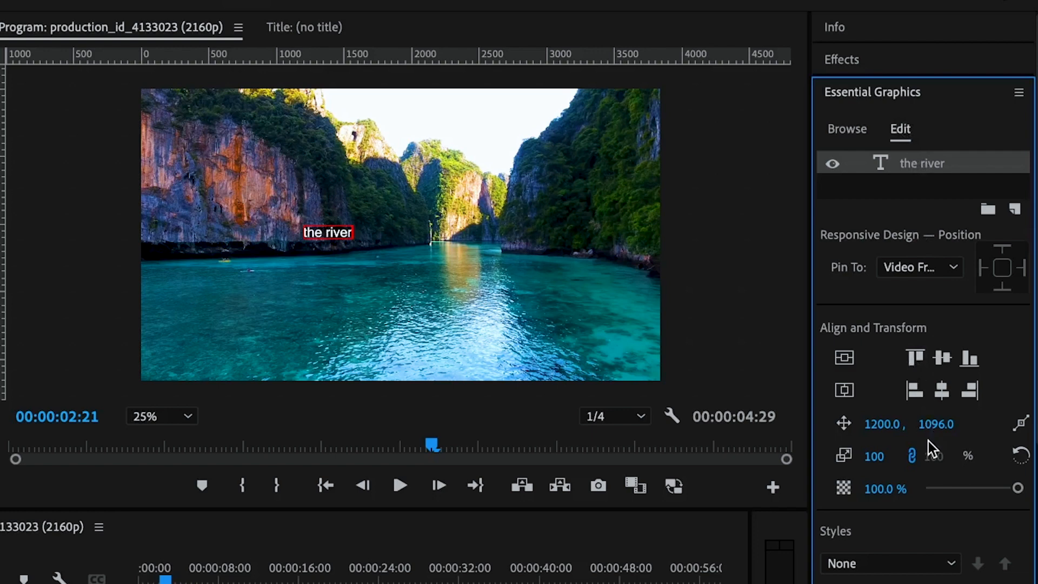
{"action": "scroll", "coordinate": [928, 441], "scroll_direction": "down", "scroll_amount": 3}
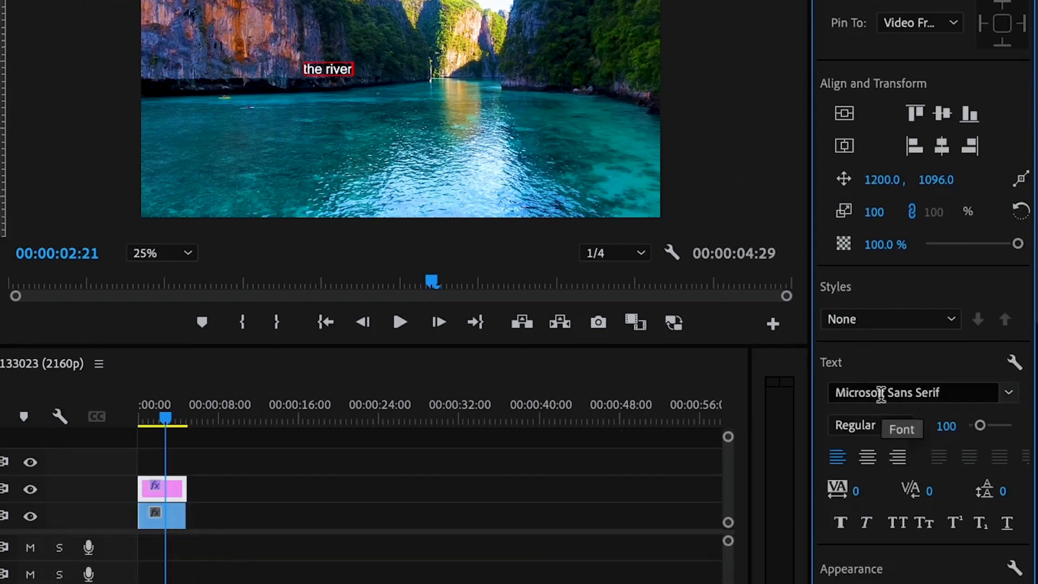
{"action": "left_click", "coordinate": [885, 393]}
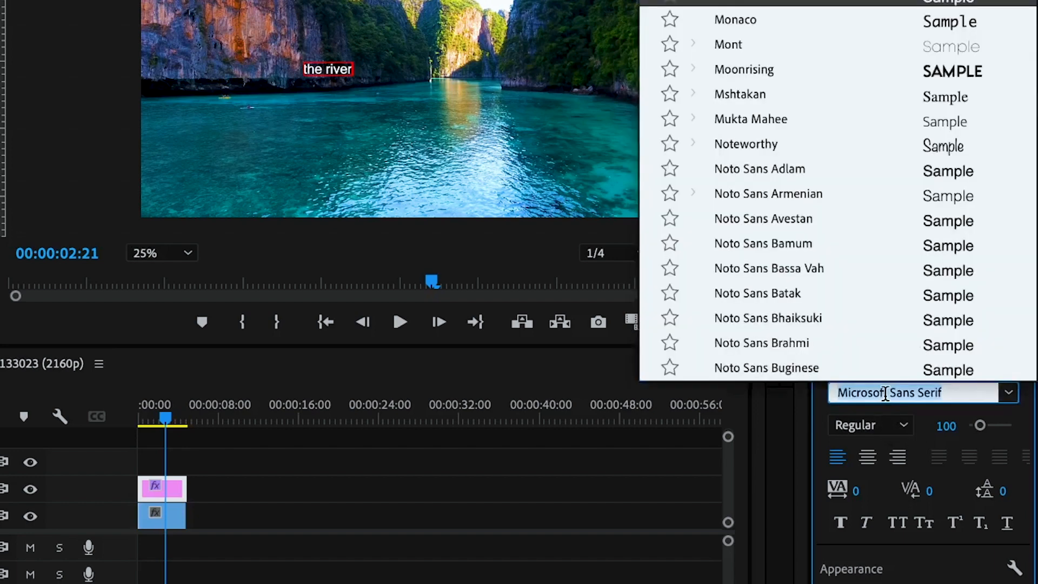
{"action": "scroll", "coordinate": [780, 184], "scroll_direction": "down", "scroll_amount": 20}
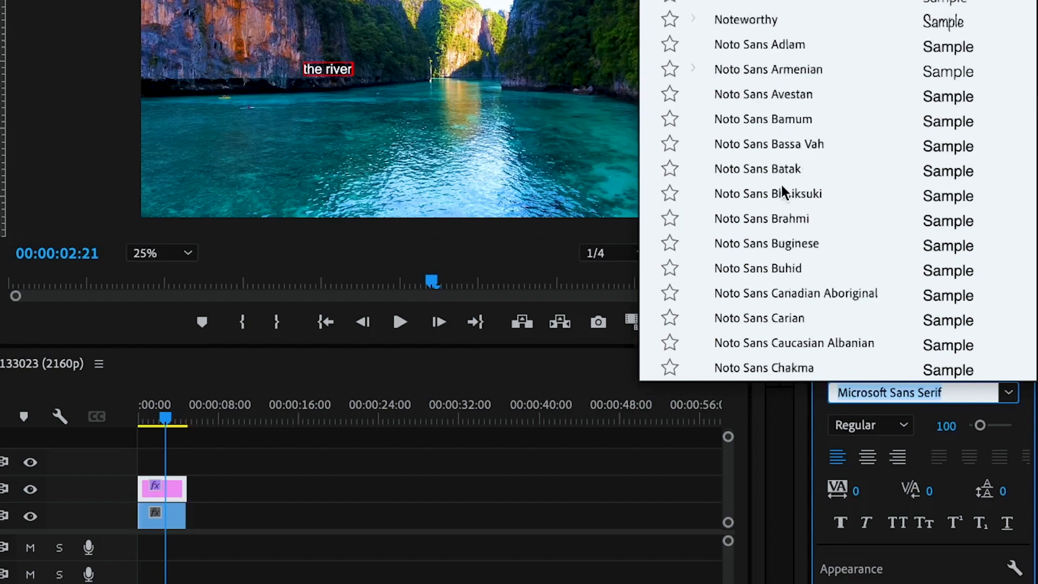
{"action": "scroll", "coordinate": [781, 185], "scroll_direction": "down", "scroll_amount": 15}
{"action": "scroll", "coordinate": [780, 185], "scroll_direction": "up", "scroll_amount": 20}
{"action": "scroll", "coordinate": [781, 185], "scroll_direction": "up", "scroll_amount": 15}
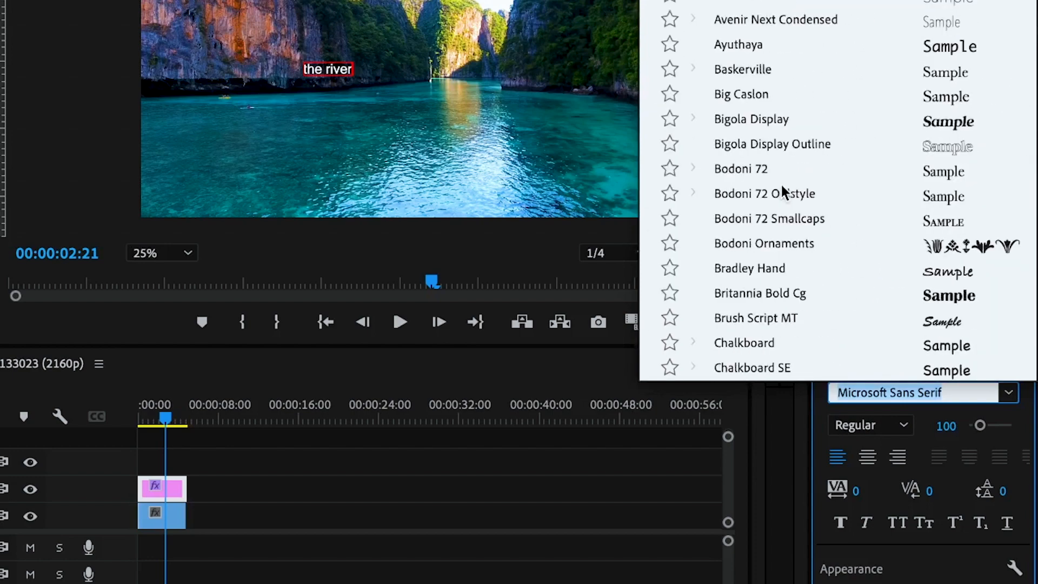
{"action": "scroll", "coordinate": [780, 182], "scroll_direction": "down", "scroll_amount": 10}
{"action": "scroll", "coordinate": [781, 185], "scroll_direction": "up", "scroll_amount": 1}
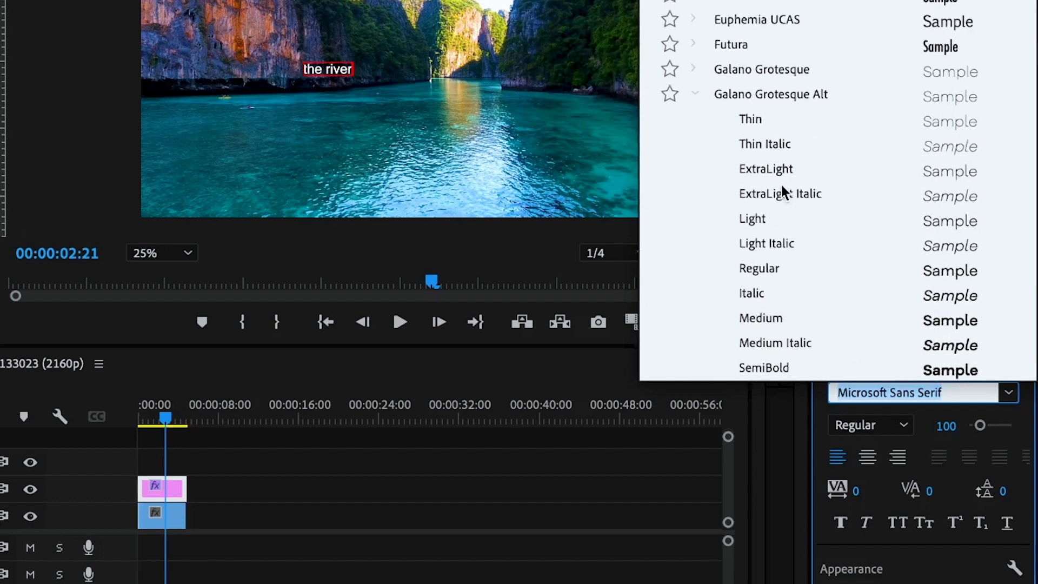
{"action": "left_click", "coordinate": [750, 94]}
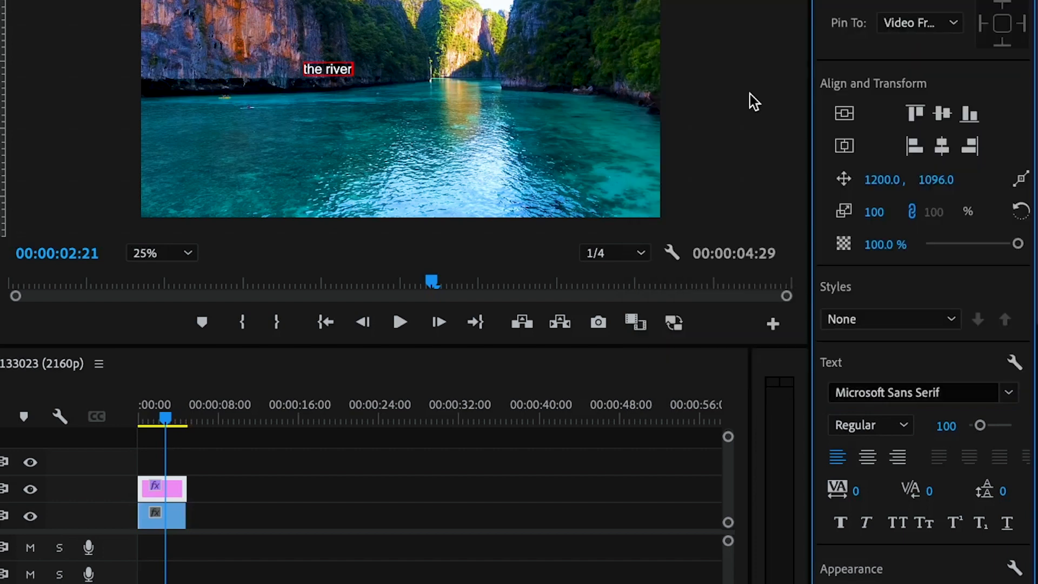
{"action": "left_click", "coordinate": [887, 422]}
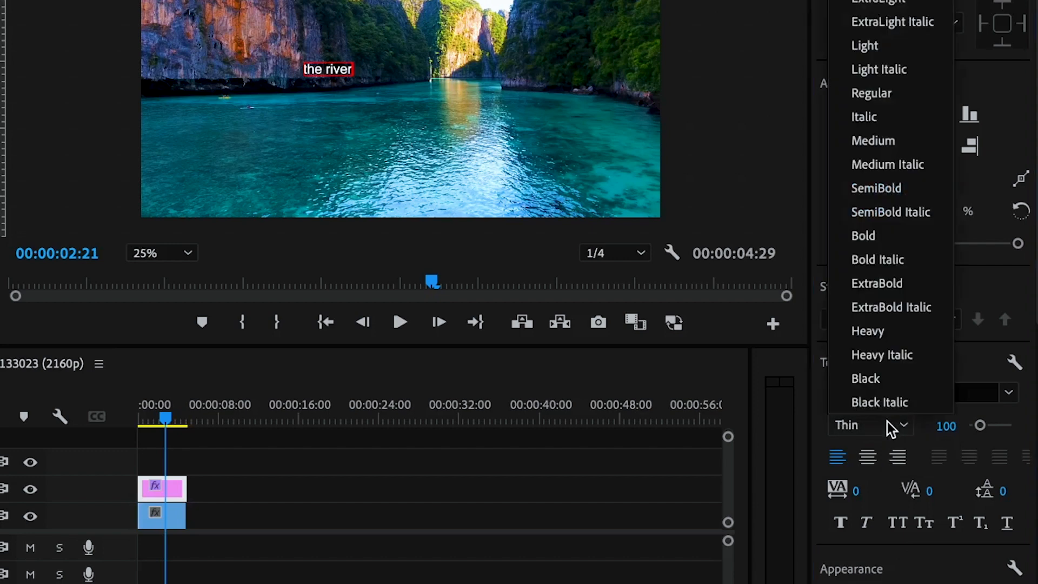
{"action": "left_click", "coordinate": [878, 374]}
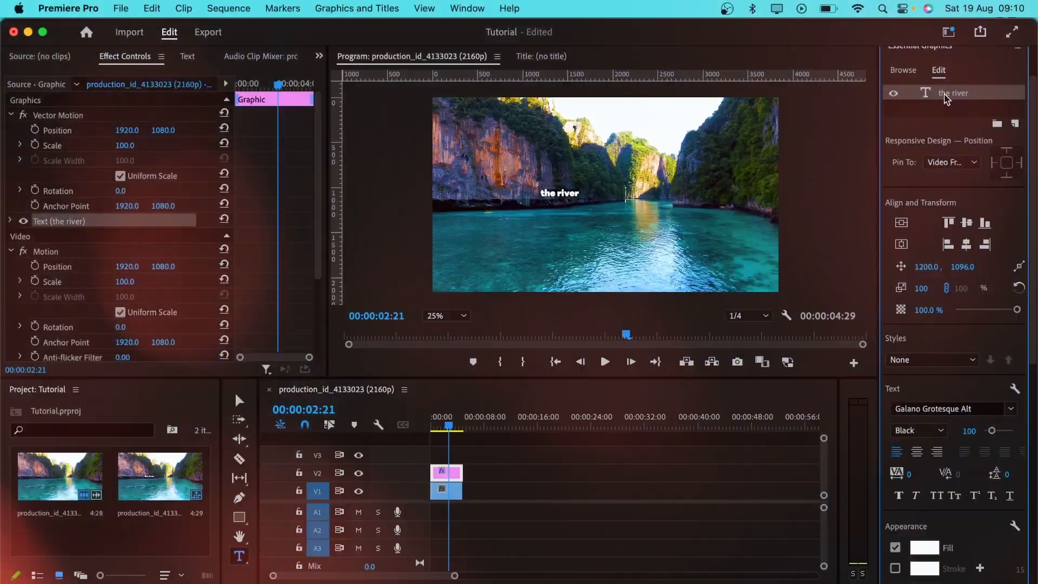
Set the title's font size to 200 and apply All Caps to it.
{"action": "left_click", "coordinate": [945, 96]}
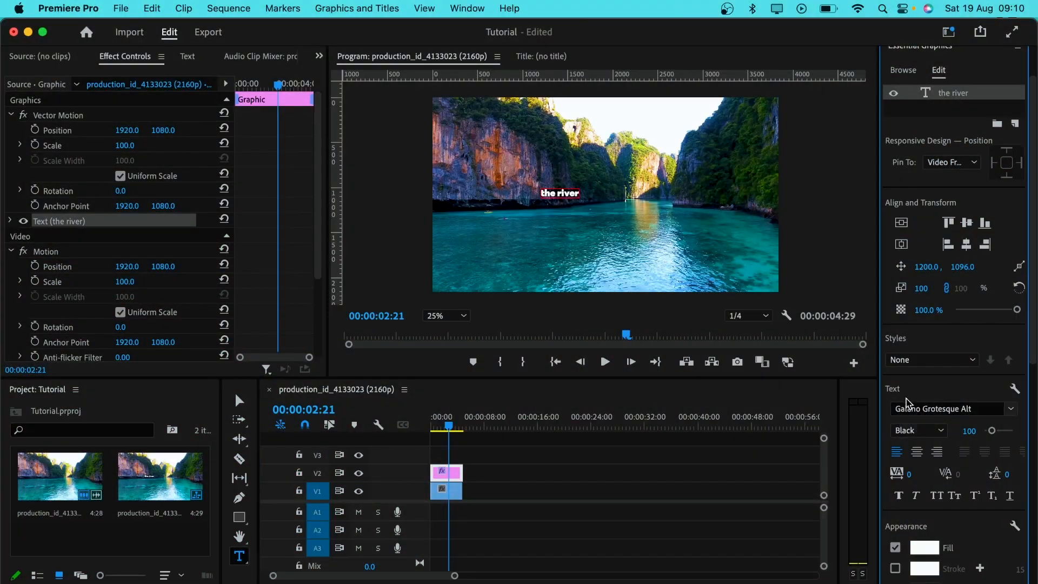
{"action": "left_click", "coordinate": [969, 431]}
{"action": "type", "text": "2"}
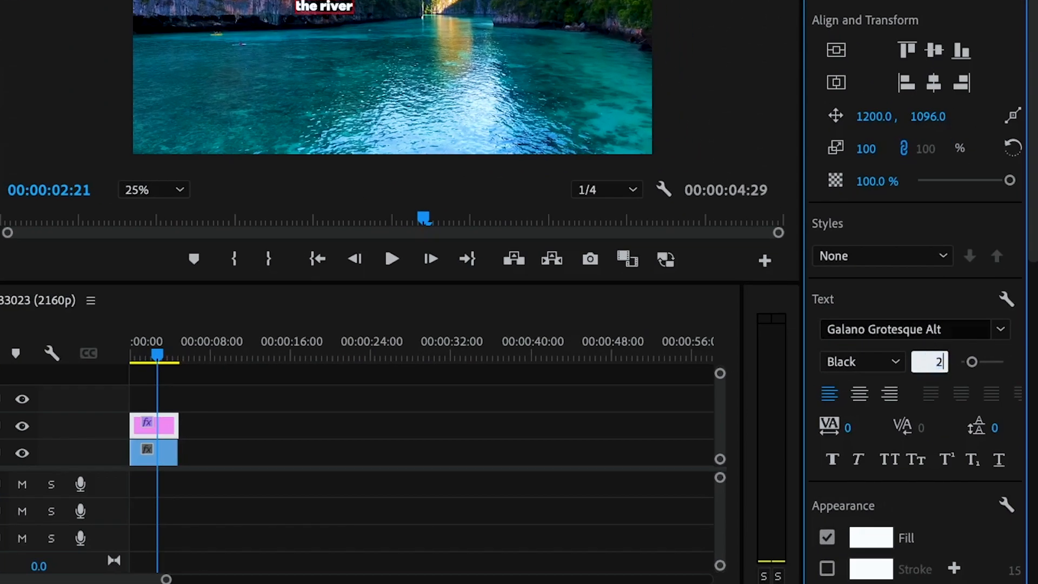
{"action": "key", "text": "Return"}
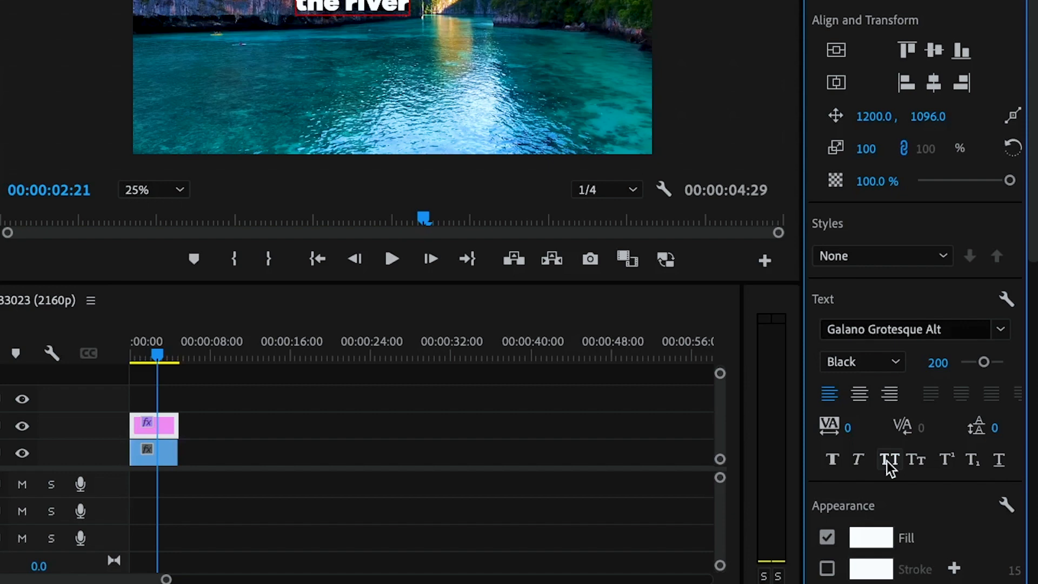
{"action": "left_click", "coordinate": [889, 459]}
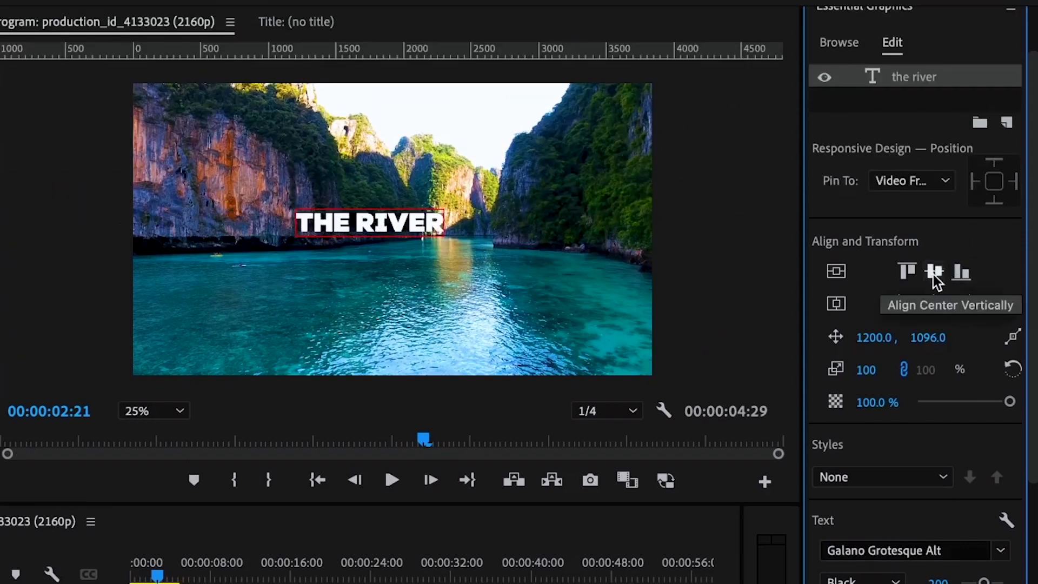
Center the title vertically and horizontally in the video frame.
{"action": "left_click", "coordinate": [936, 271]}
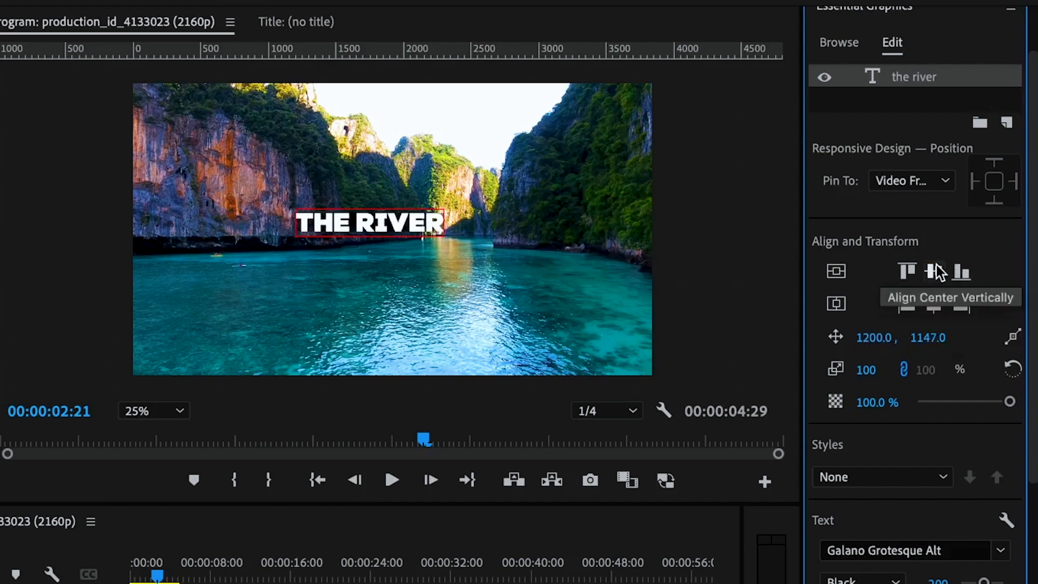
{"action": "left_click", "coordinate": [936, 267]}
{"action": "left_click", "coordinate": [935, 304]}
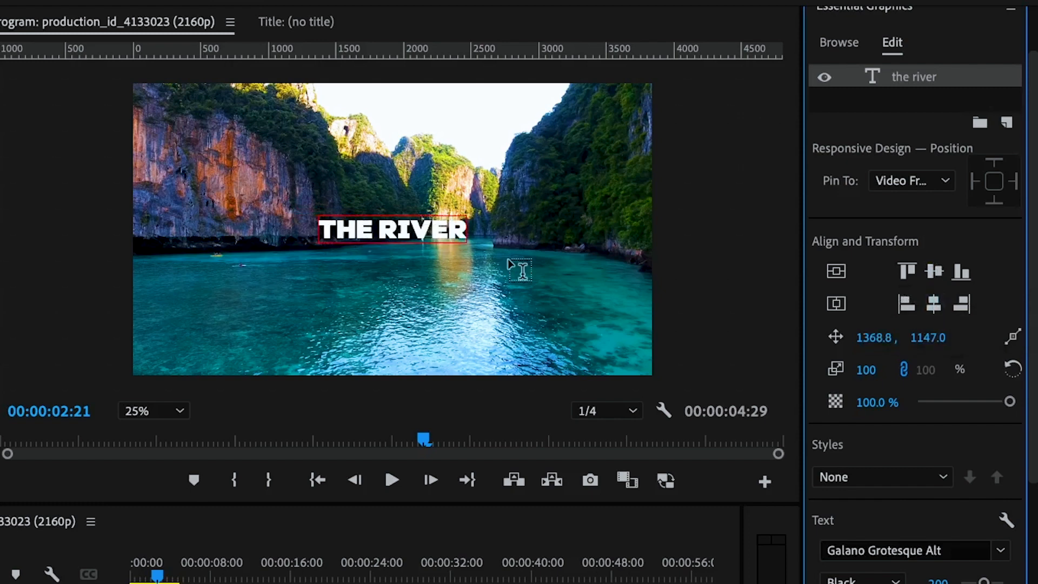
Set the title's letter tracking to 100.
{"action": "scroll", "coordinate": [859, 470], "scroll_direction": "down", "scroll_amount": 5}
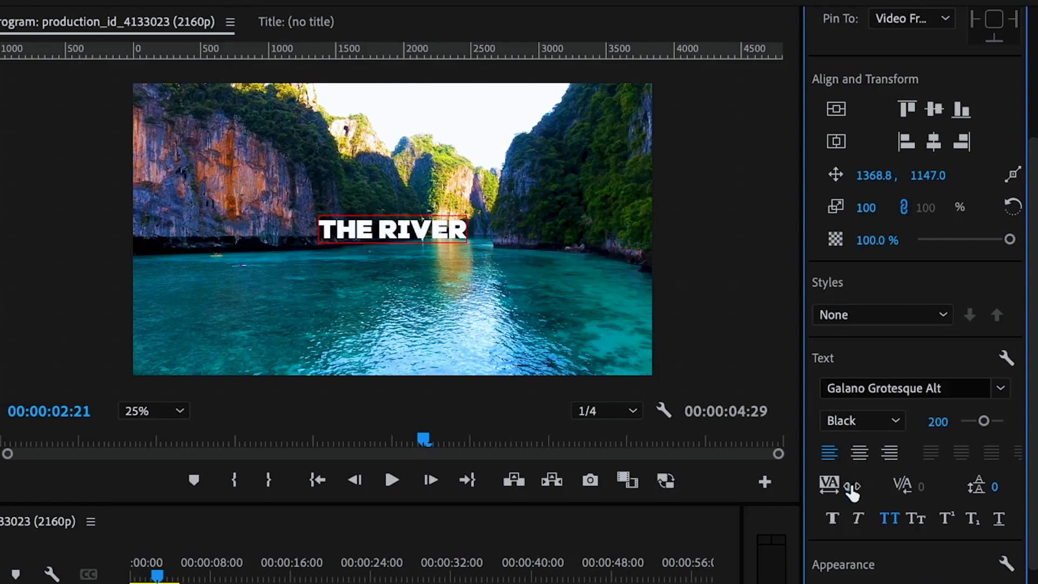
{"action": "left_click", "coordinate": [849, 487]}
{"action": "type", "text": "1"}
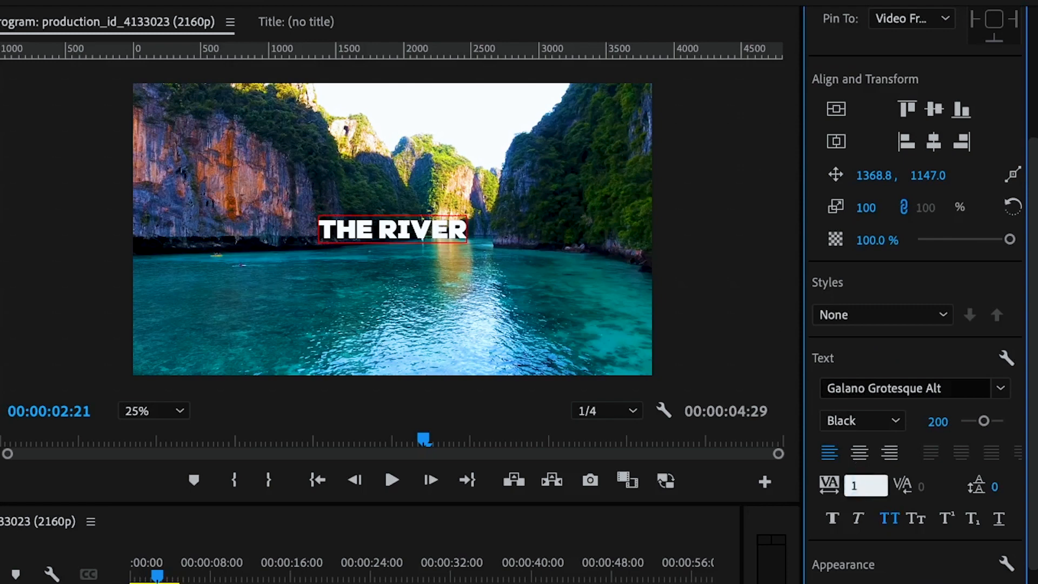
{"action": "key", "text": "Return"}
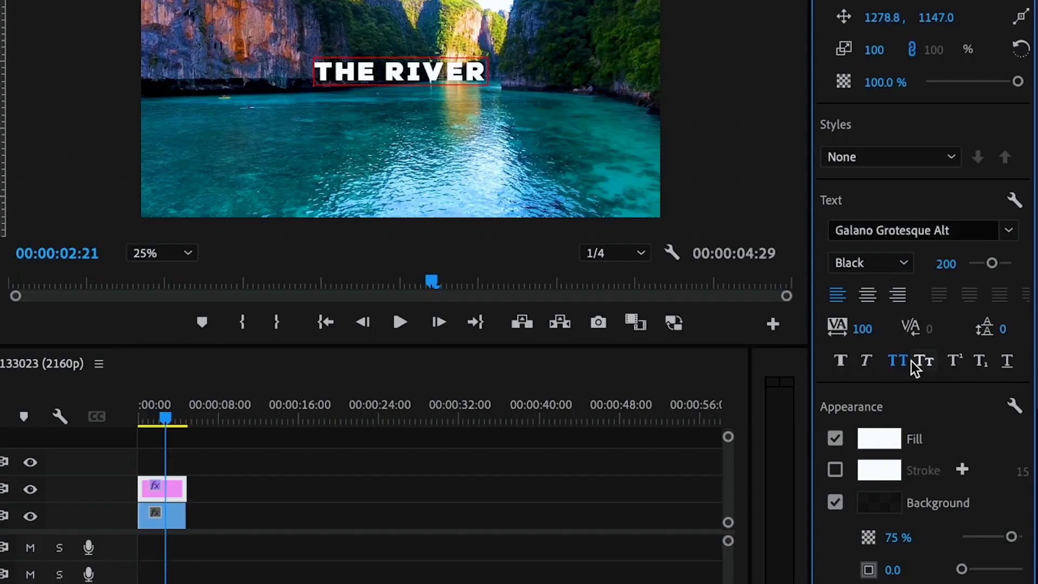
Give the title's fill a linear gradient from red to yellow.
{"action": "scroll", "coordinate": [915, 365], "scroll_direction": "down", "scroll_amount": 3}
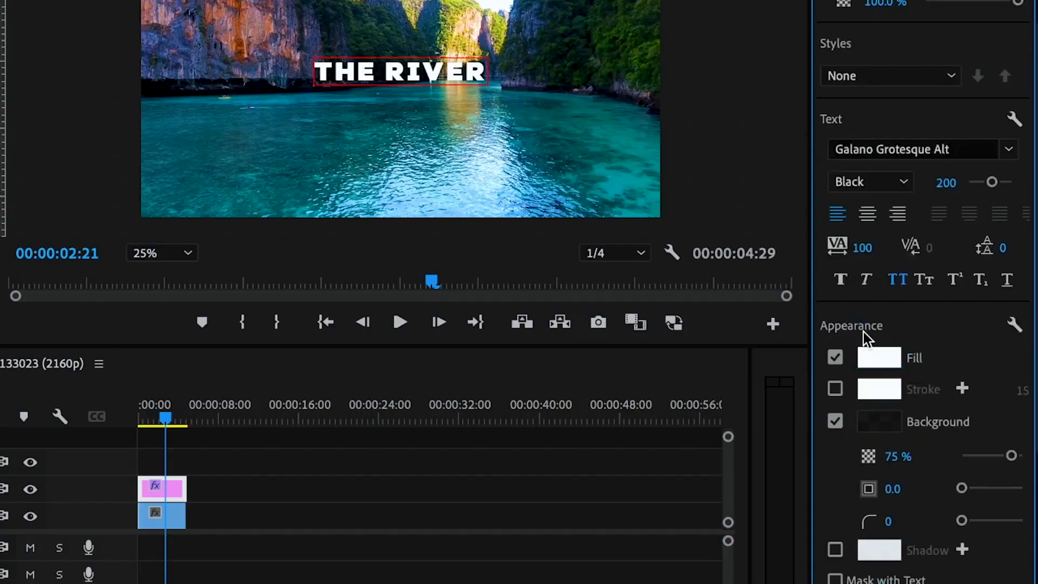
{"action": "left_click", "coordinate": [872, 360]}
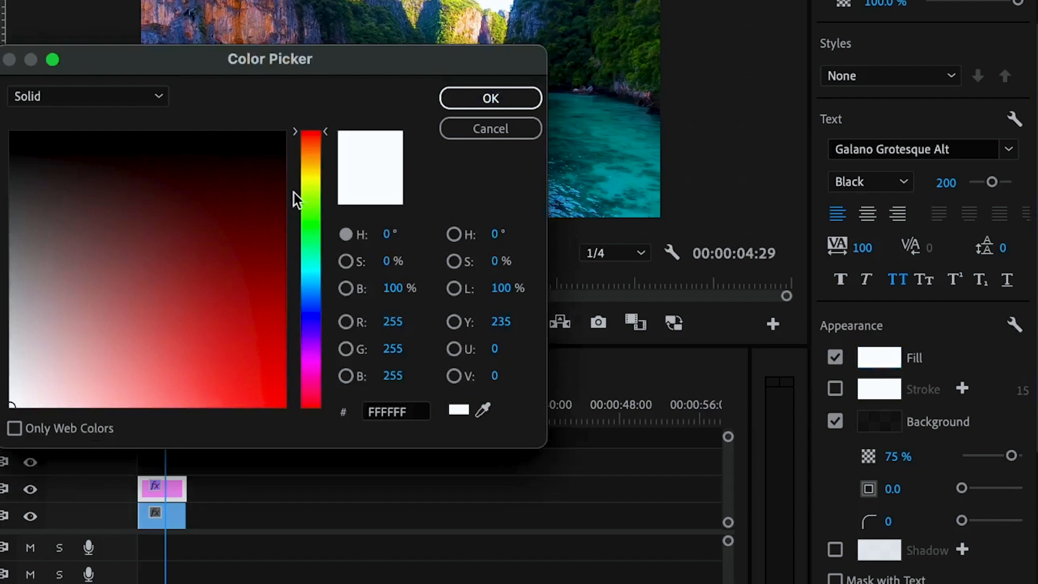
{"action": "left_click", "coordinate": [81, 96]}
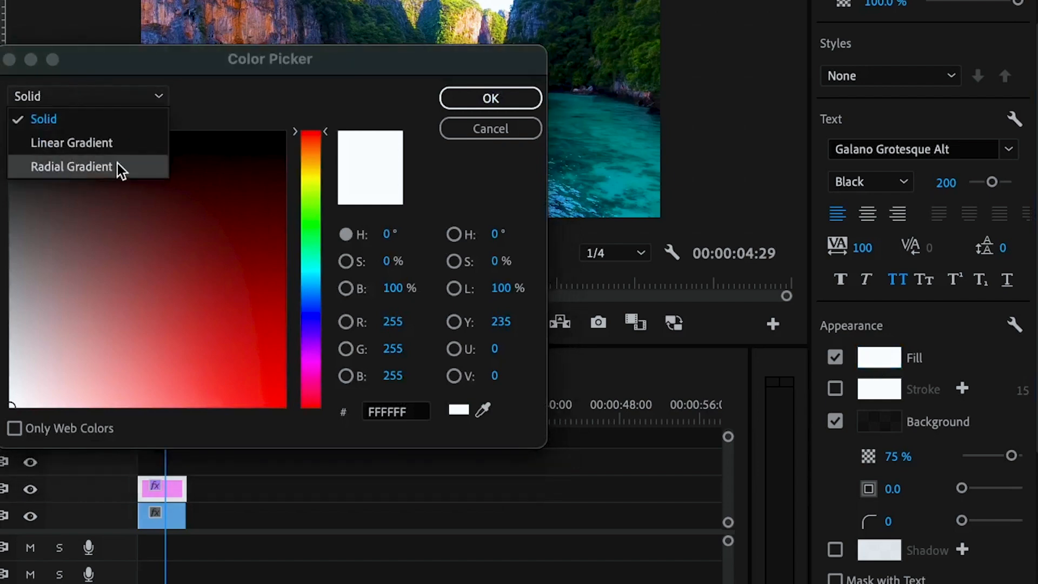
{"action": "left_click", "coordinate": [93, 146]}
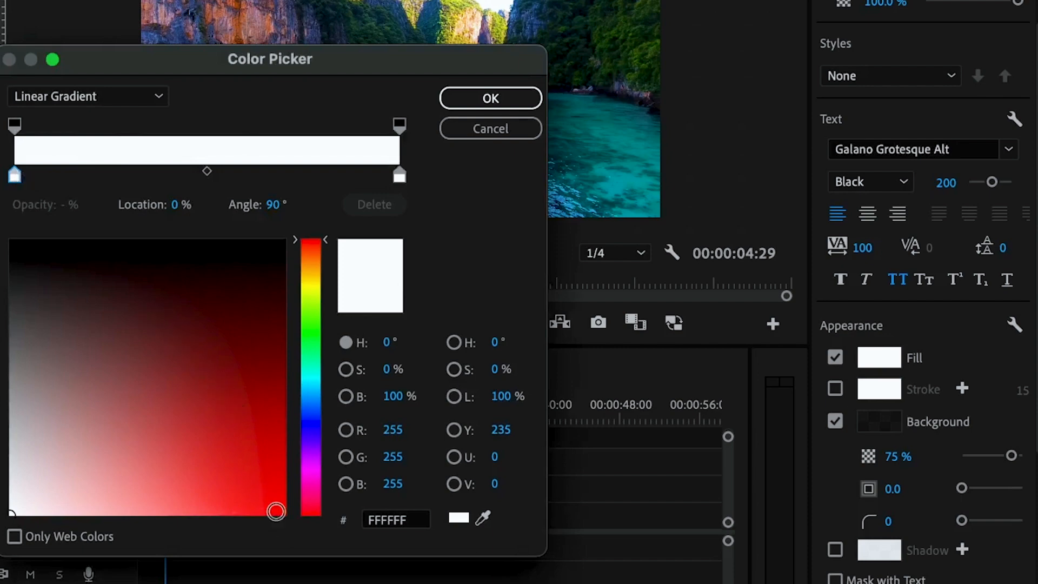
{"action": "left_click", "coordinate": [276, 511]}
{"action": "left_click", "coordinate": [399, 175]}
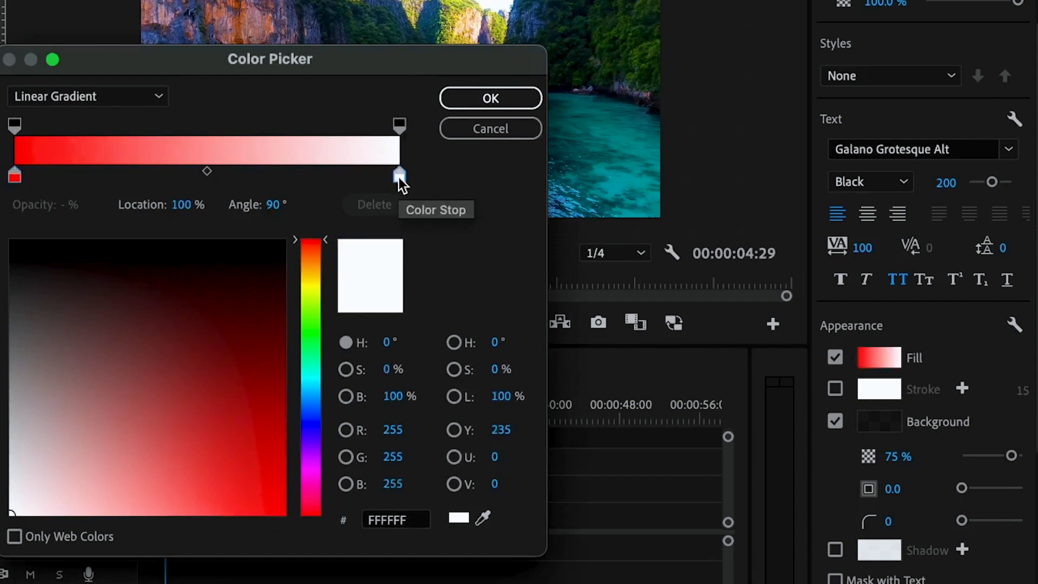
{"action": "left_click", "coordinate": [311, 293]}
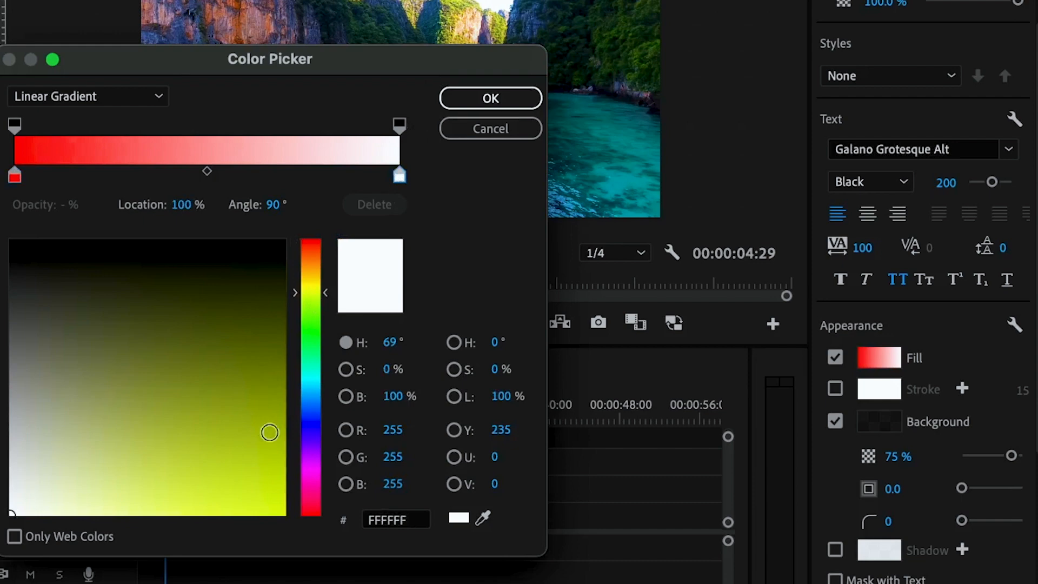
{"action": "left_click", "coordinate": [278, 502]}
{"action": "left_click", "coordinate": [505, 92]}
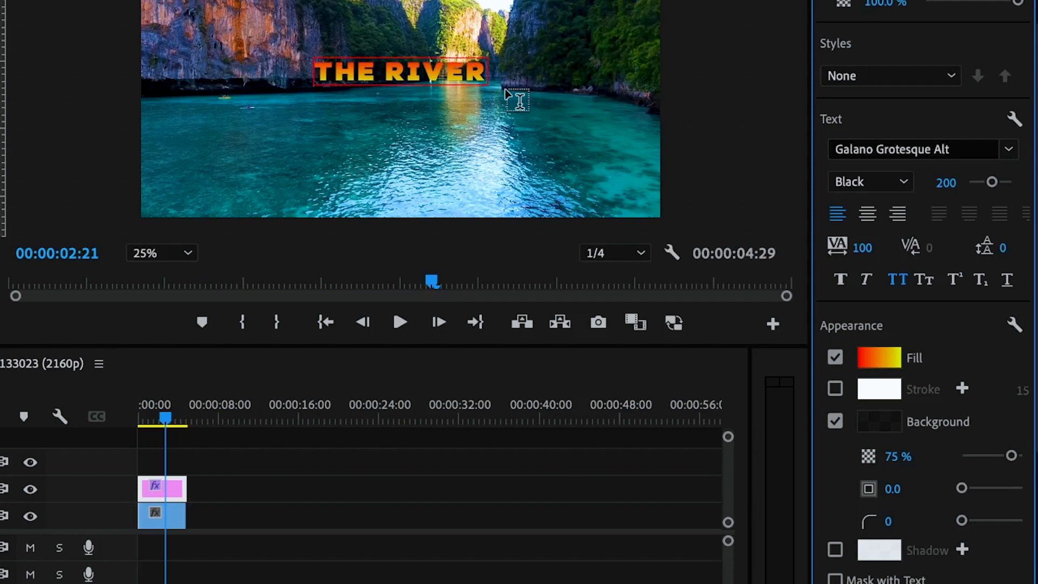
Change the title's fill to a solid bright yellow with a hue of 60°.
{"action": "left_click", "coordinate": [893, 367]}
{"action": "left_click", "coordinate": [63, 97]}
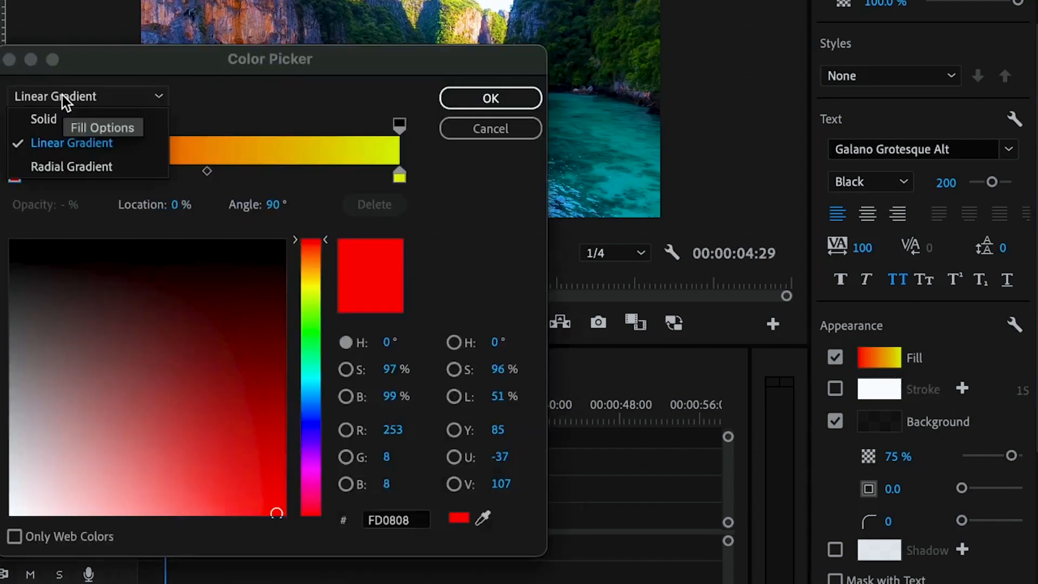
{"action": "left_click", "coordinate": [54, 120]}
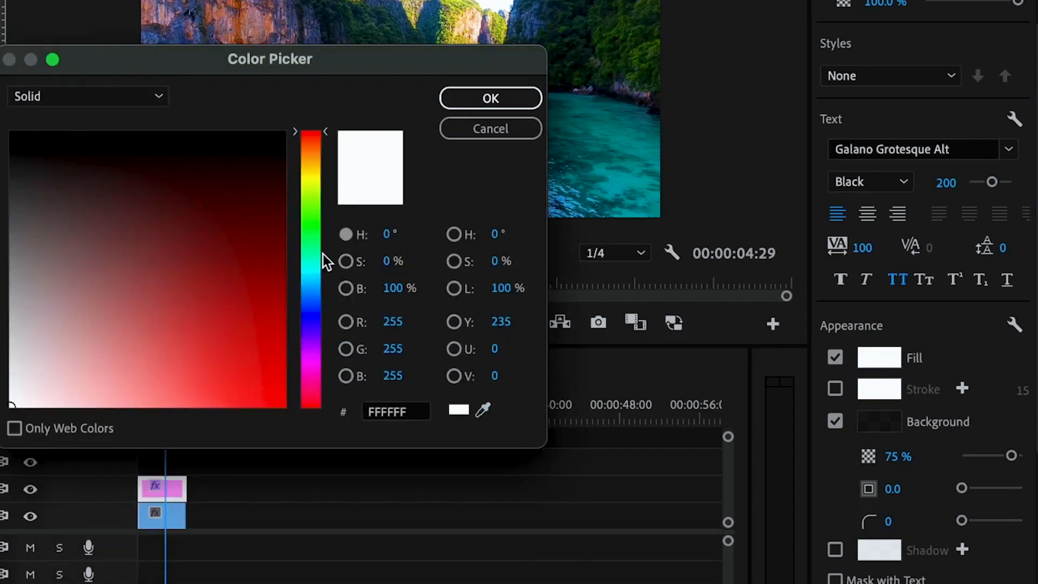
{"action": "left_click", "coordinate": [316, 176]}
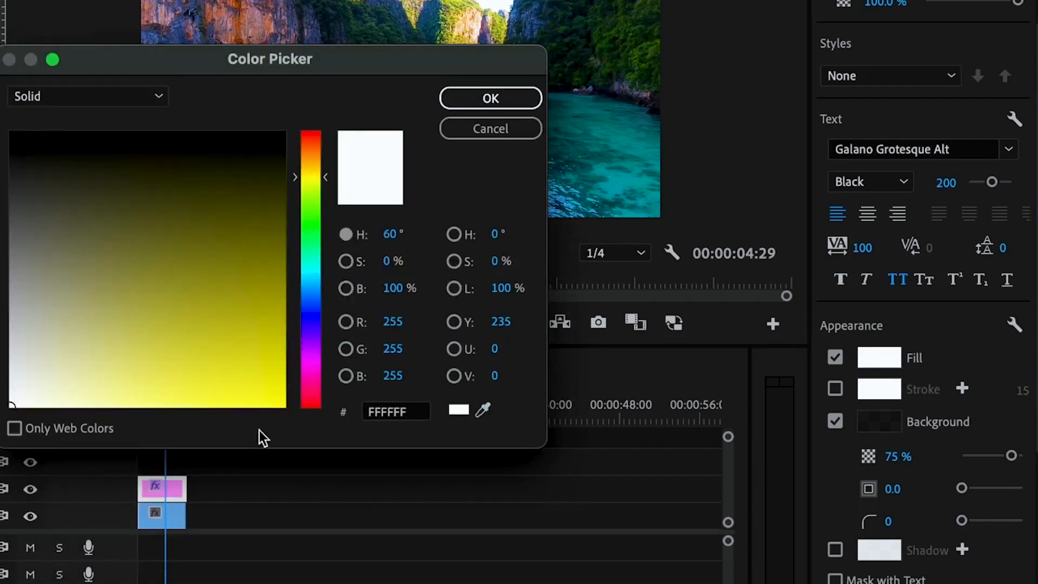
{"action": "left_click", "coordinate": [278, 395]}
{"action": "left_click", "coordinate": [489, 102]}
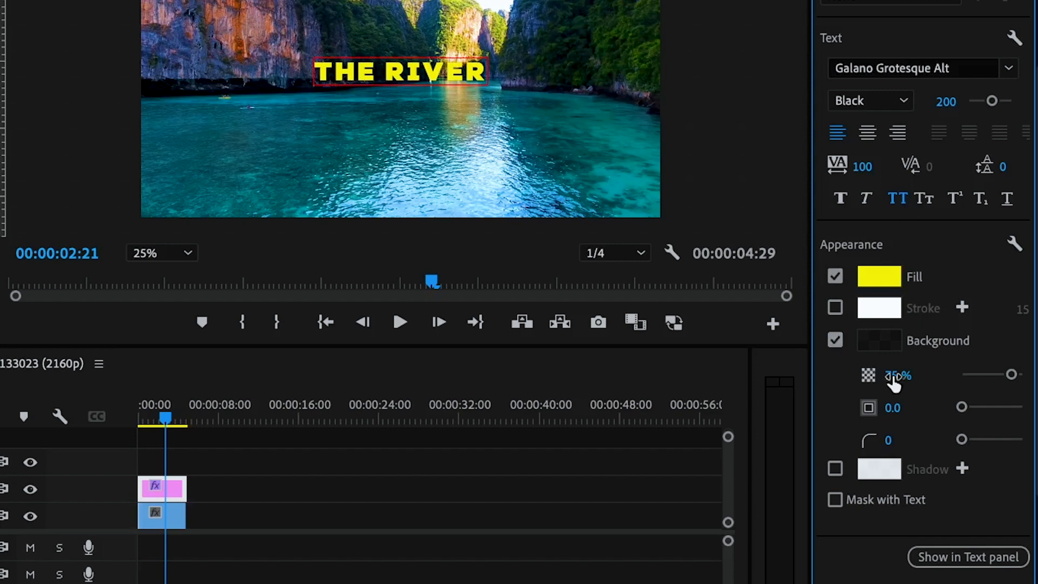
Set the title background's opacity to 100% and its size to 50.
{"action": "left_click", "coordinate": [914, 370]}
{"action": "type", "text": "1"}
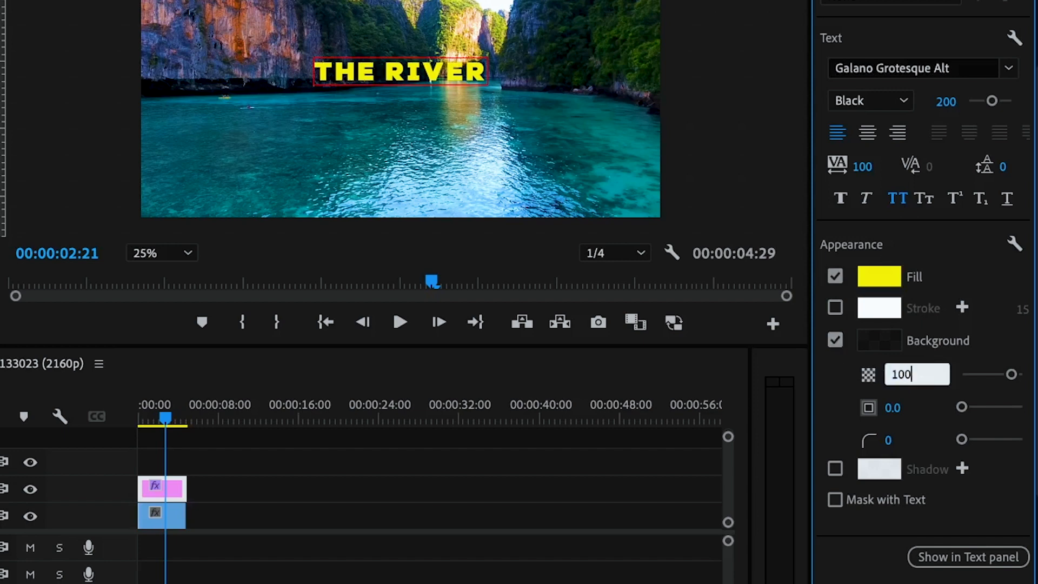
{"action": "type", "text": "00"}
{"action": "key", "text": "Return"}
{"action": "left_click", "coordinate": [918, 400]}
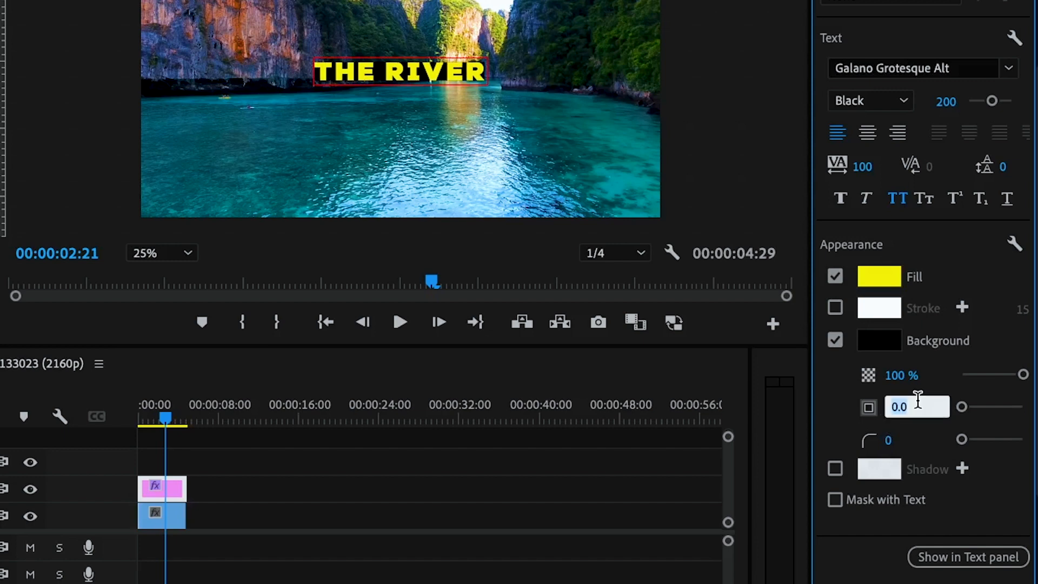
{"action": "type", "text": "50"}
{"action": "key", "text": "Return"}
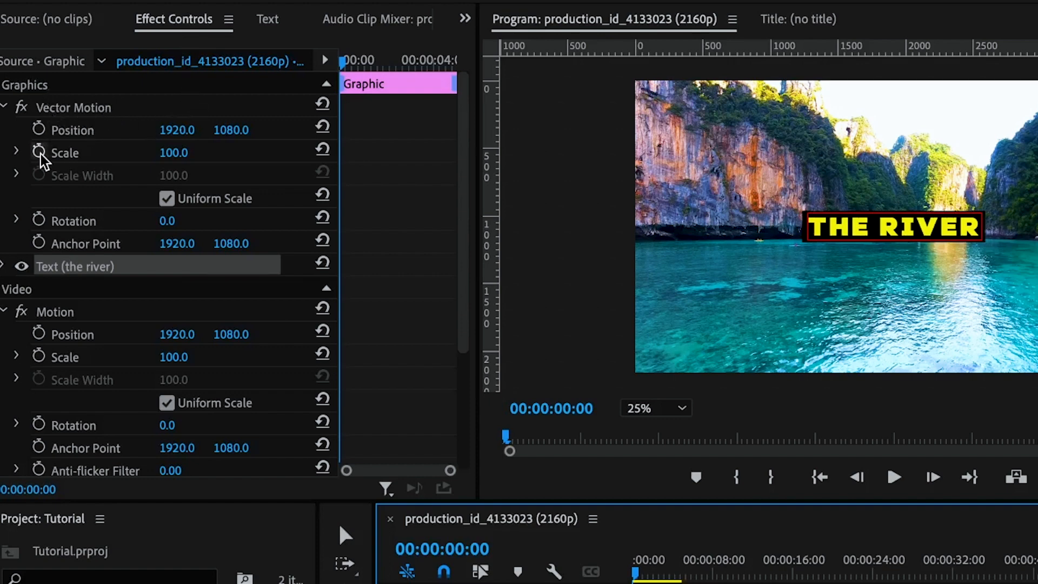
Select the title graphic's Vector Motion Position property and examine its other motion and opacity properties.
{"action": "left_click", "coordinate": [77, 132]}
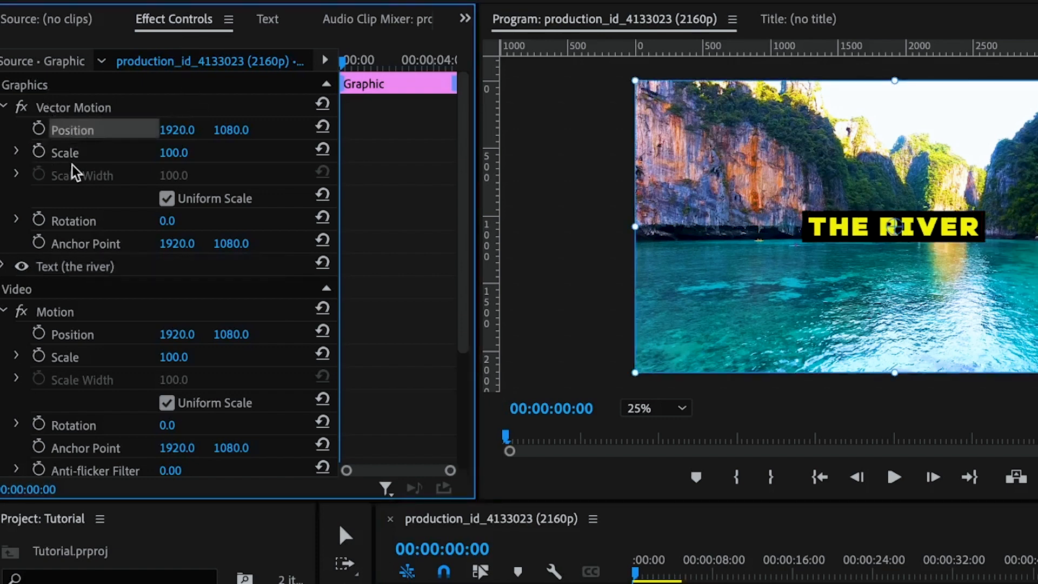
{"action": "scroll", "coordinate": [94, 400], "scroll_direction": "down", "scroll_amount": 4}
{"action": "scroll", "coordinate": [95, 398], "scroll_direction": "down", "scroll_amount": 1}
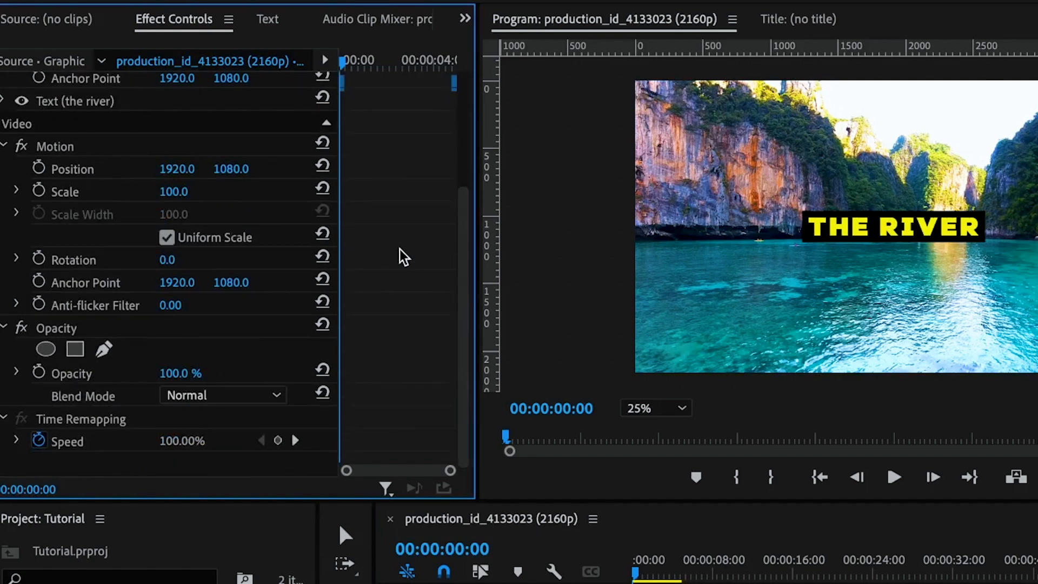
{"action": "scroll", "coordinate": [400, 255], "scroll_direction": "up", "scroll_amount": 5}
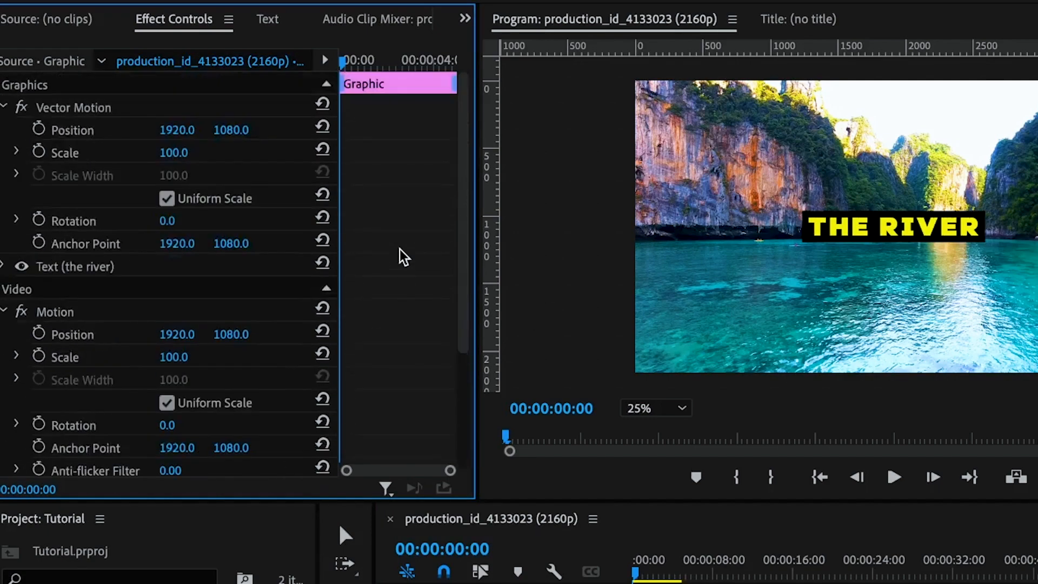
Start keyframing the title graphic's Vector Motion Position, Opacity and Vector Motion Scale at 00:00:00:00.
{"action": "left_click", "coordinate": [38, 128]}
{"action": "scroll", "coordinate": [76, 328], "scroll_direction": "down", "scroll_amount": 5}
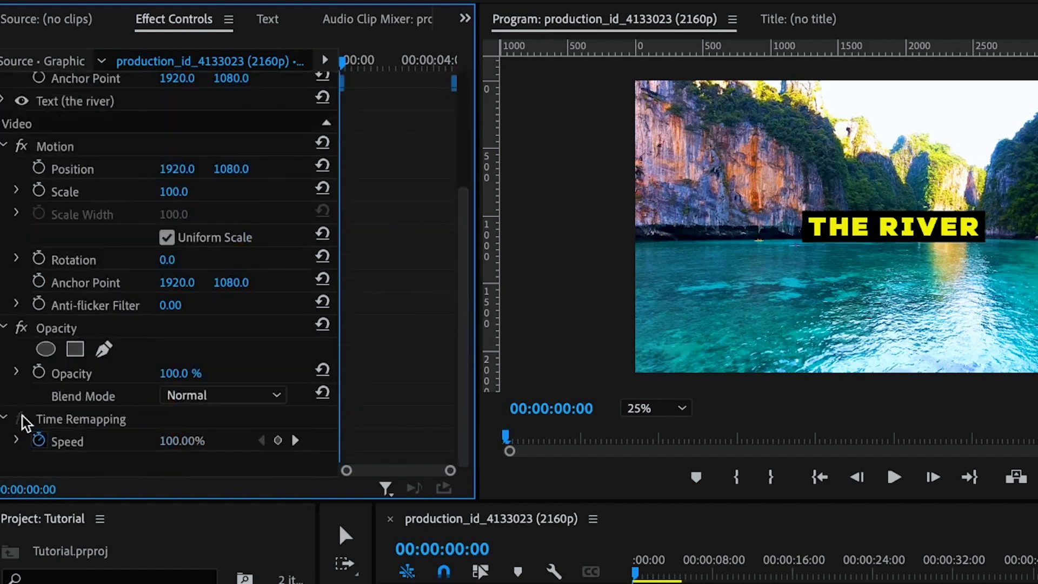
{"action": "left_click", "coordinate": [39, 374]}
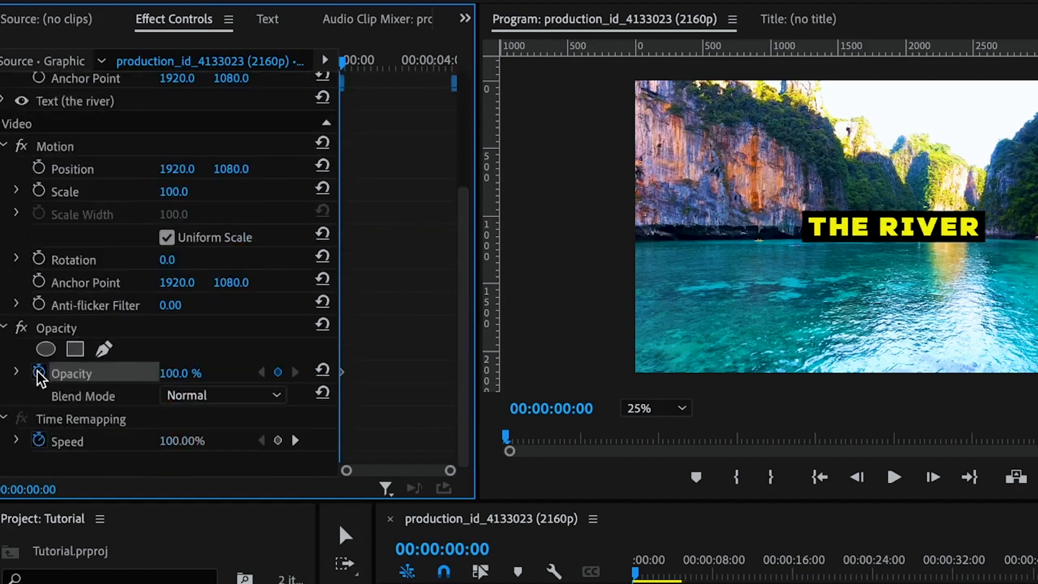
{"action": "scroll", "coordinate": [142, 120], "scroll_direction": "up", "scroll_amount": 5}
{"action": "scroll", "coordinate": [142, 120], "scroll_direction": "up", "scroll_amount": 1}
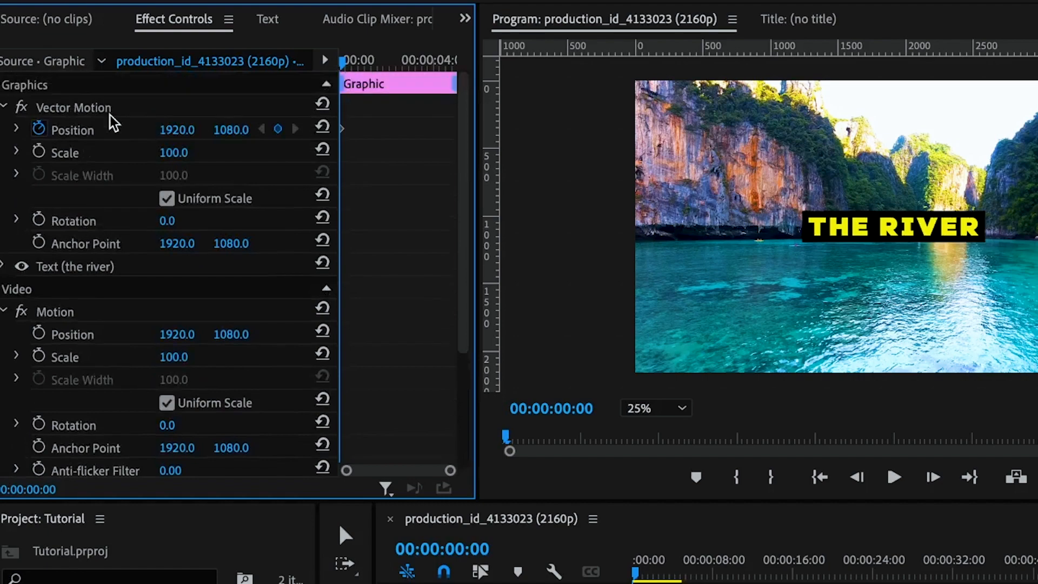
{"action": "left_click", "coordinate": [38, 152]}
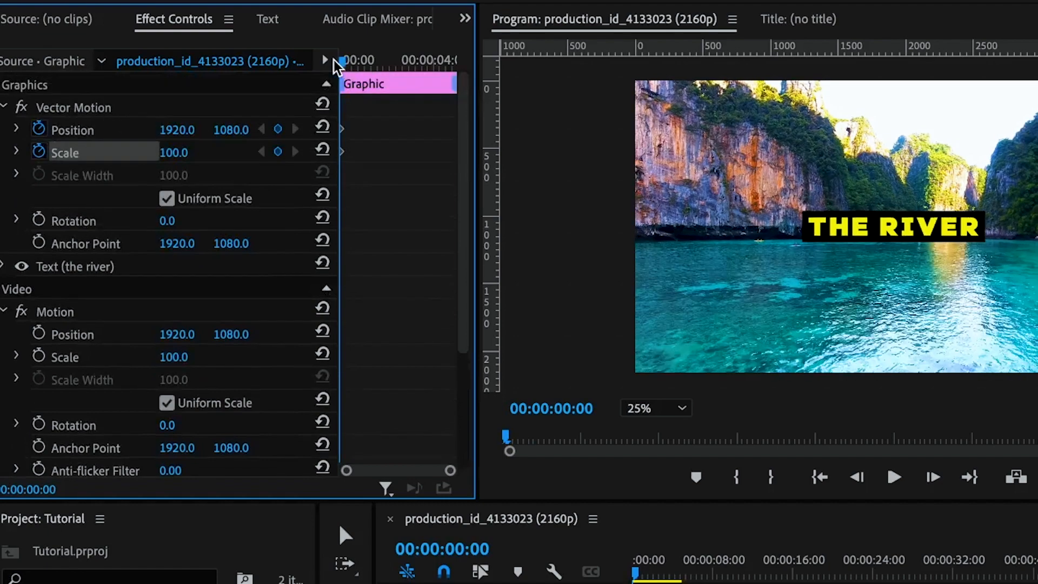
Add keyframes for the title's Vector Motion Position and Opacity at 00:00:00:15.
{"action": "left_click_drag", "start_coordinate": [345, 62], "coordinate": [354, 71]}
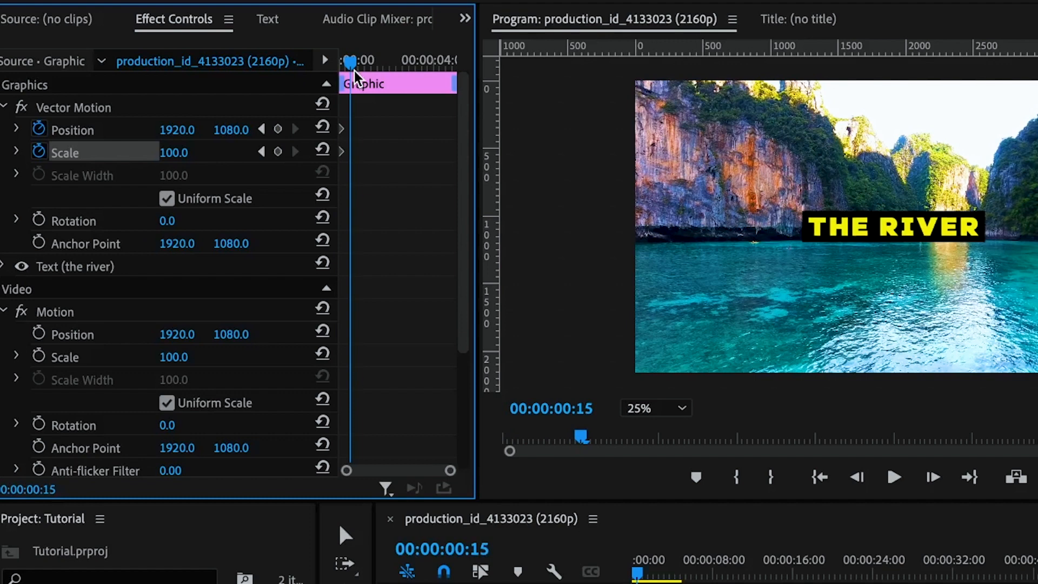
{"action": "left_click", "coordinate": [278, 130]}
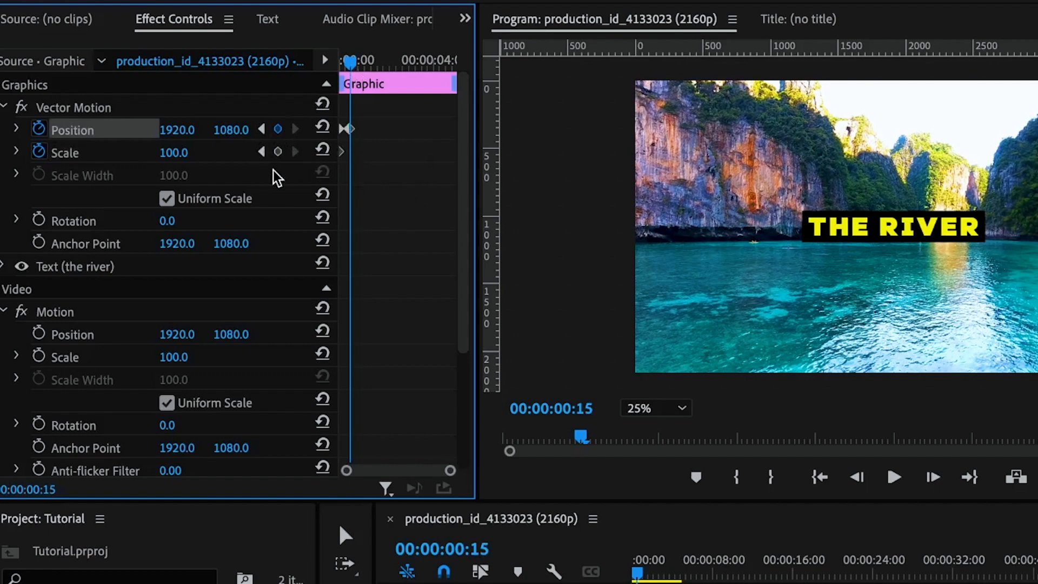
{"action": "scroll", "coordinate": [338, 249], "scroll_direction": "down", "scroll_amount": 3}
{"action": "scroll", "coordinate": [339, 251], "scroll_direction": "down", "scroll_amount": 3}
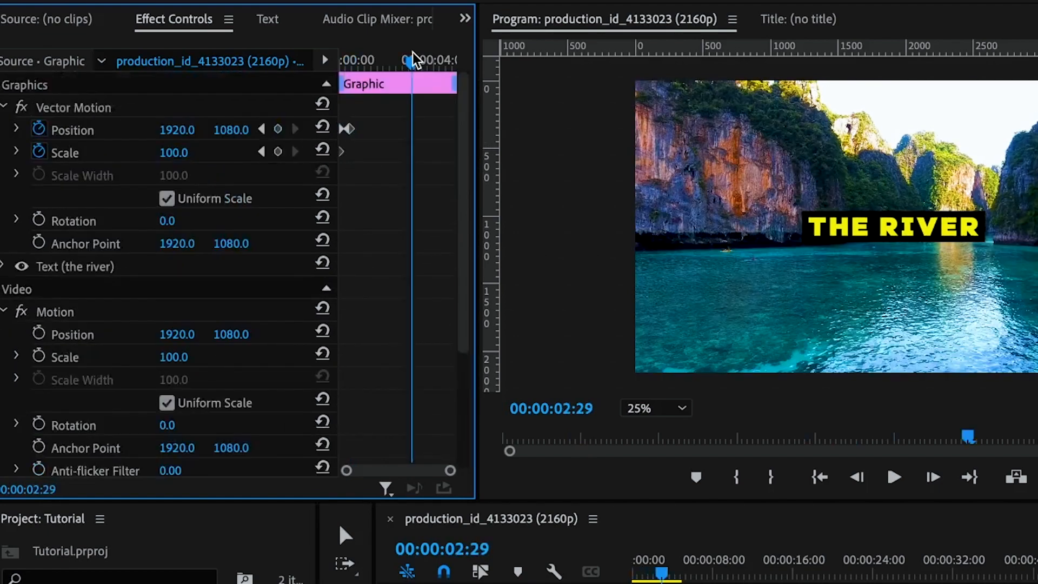
Add a Vector Motion Scale keyframe for the title near the clip's end, at 00:00:04:09.
{"action": "left_click", "coordinate": [414, 57]}
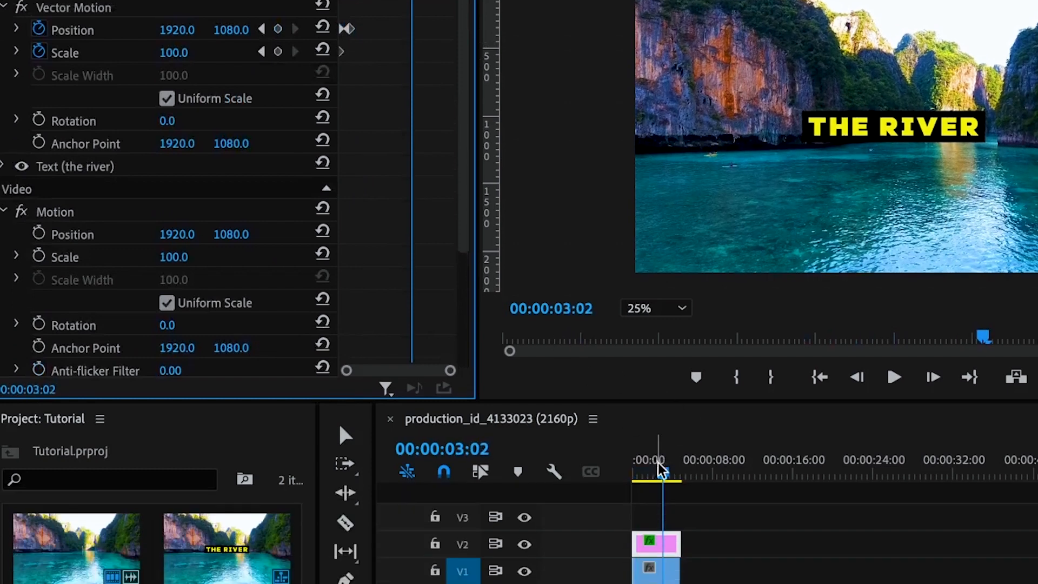
{"action": "left_click_drag", "start_coordinate": [660, 471], "coordinate": [676, 474]}
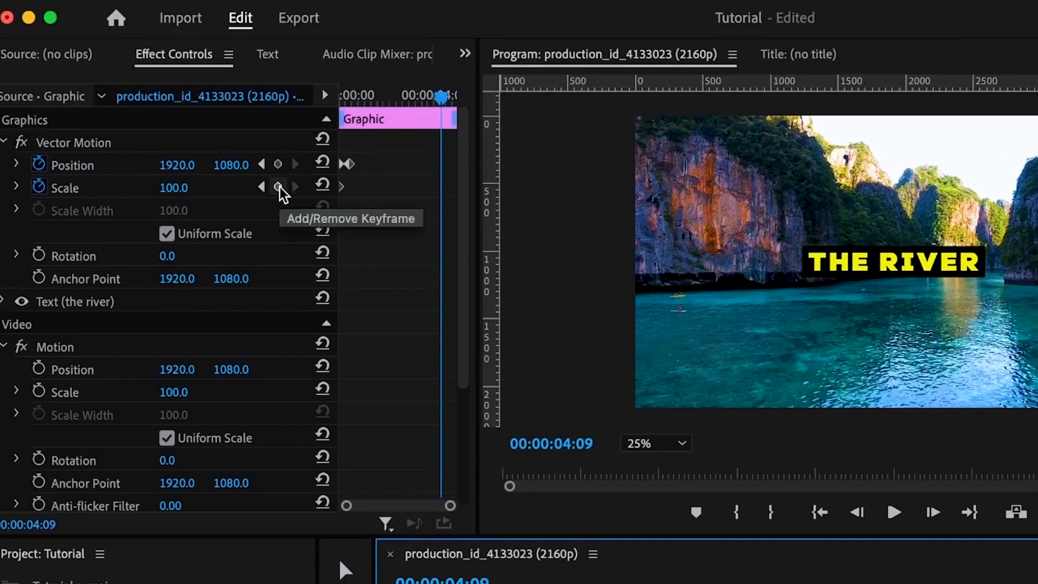
{"action": "left_click", "coordinate": [279, 98]}
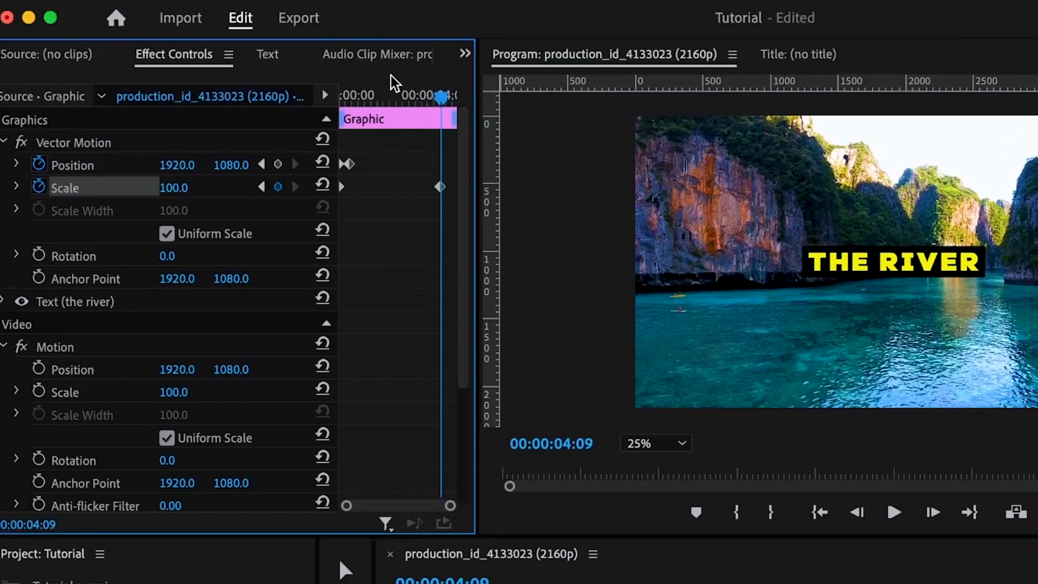
At the 00:00:00:00 keyframes, set the title's vertical Vector Motion position to 1278 and its opacity to 0%.
{"action": "left_click_drag", "start_coordinate": [355, 88], "coordinate": [329, 85]}
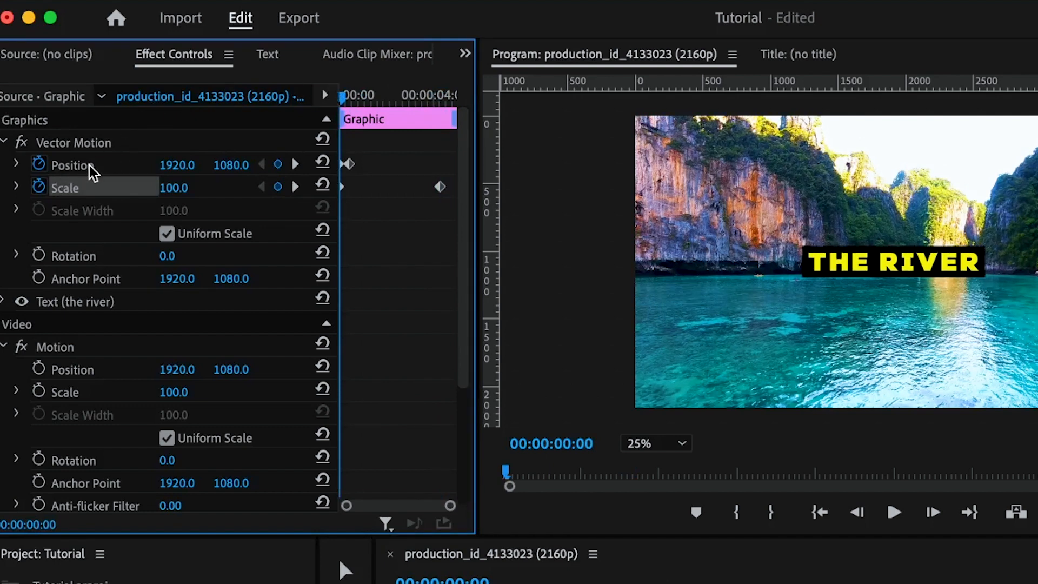
{"action": "left_click_drag", "start_coordinate": [231, 165], "coordinate": [338, 165]}
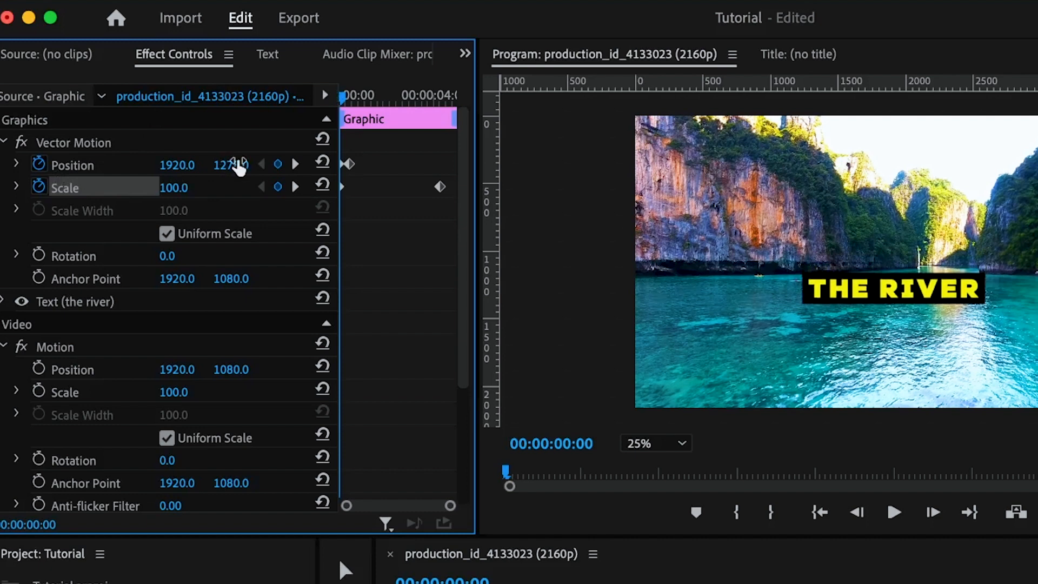
{"action": "scroll", "coordinate": [382, 281], "scroll_direction": "down", "scroll_amount": 5}
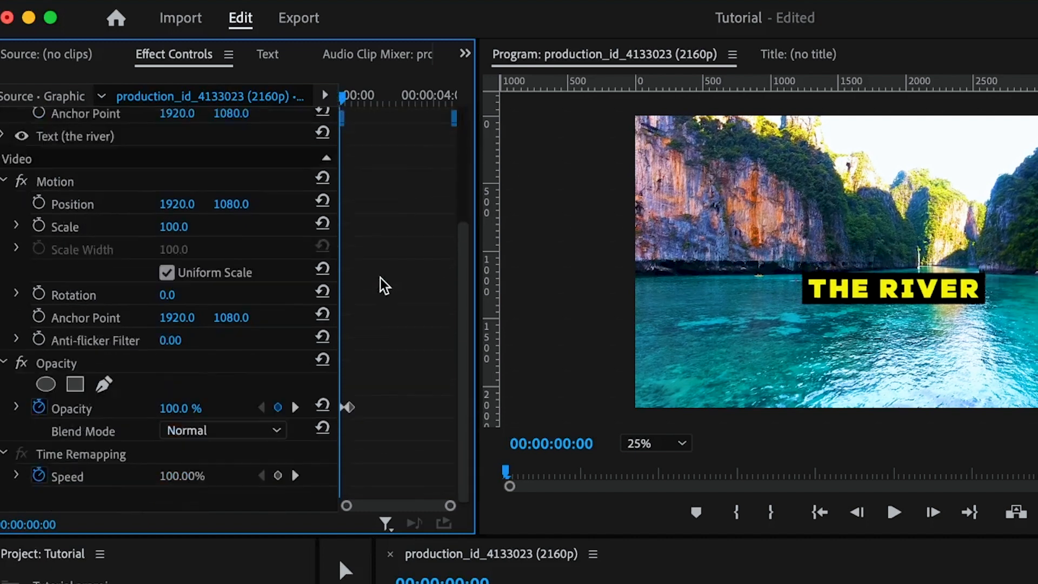
{"action": "left_click", "coordinate": [194, 416]}
{"action": "type", "text": "0"}
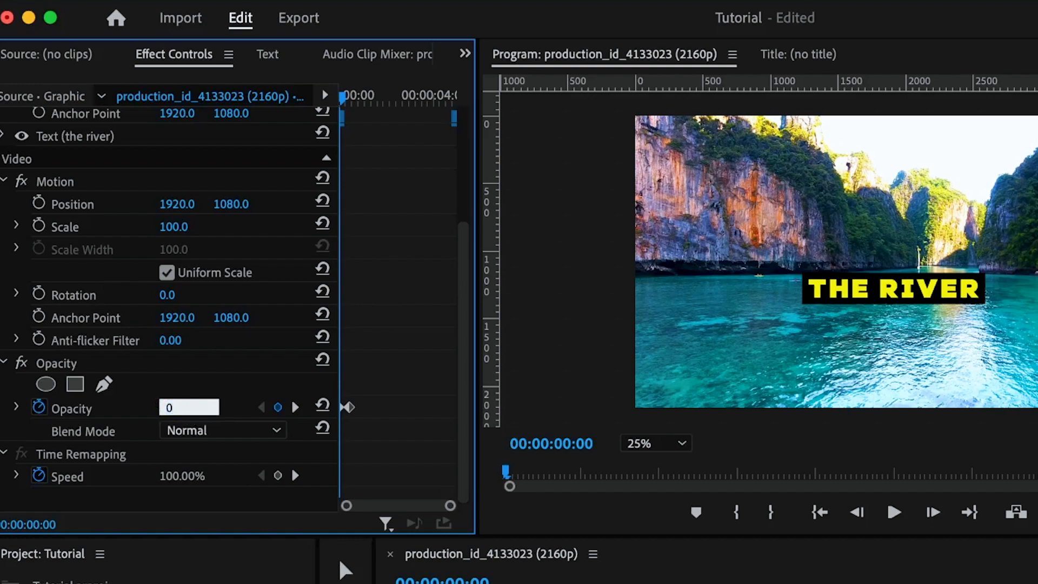
{"action": "key", "text": "Return"}
Set the title's Vector Motion Scale to 200 at the 00:00:04:09 keyframe.
{"action": "scroll", "coordinate": [341, 96], "scroll_direction": "up", "scroll_amount": 5}
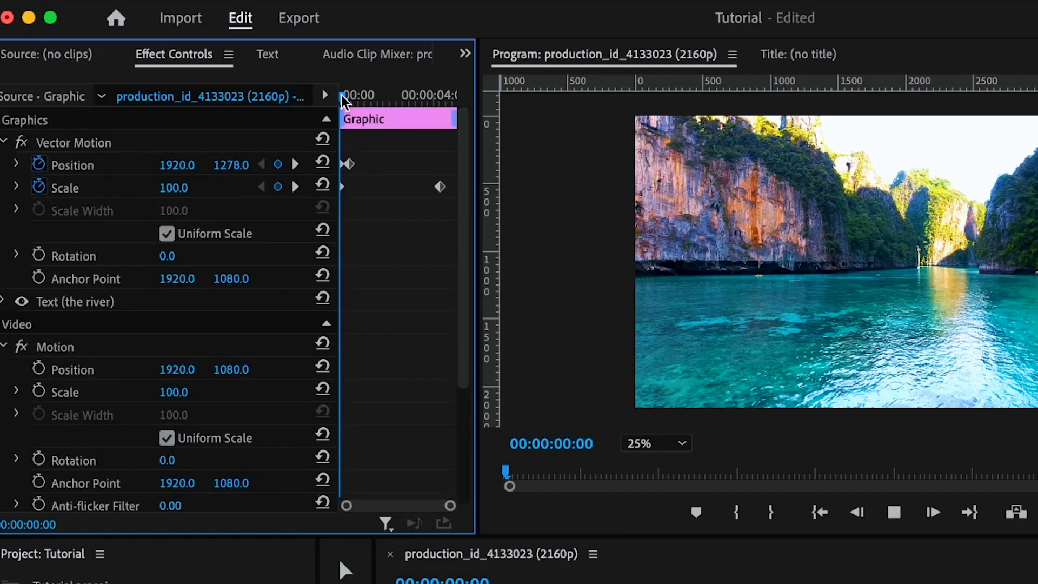
{"action": "left_click_drag", "start_coordinate": [346, 96], "coordinate": [438, 96]}
{"action": "left_click", "coordinate": [173, 188]}
{"action": "type", "text": "200"}
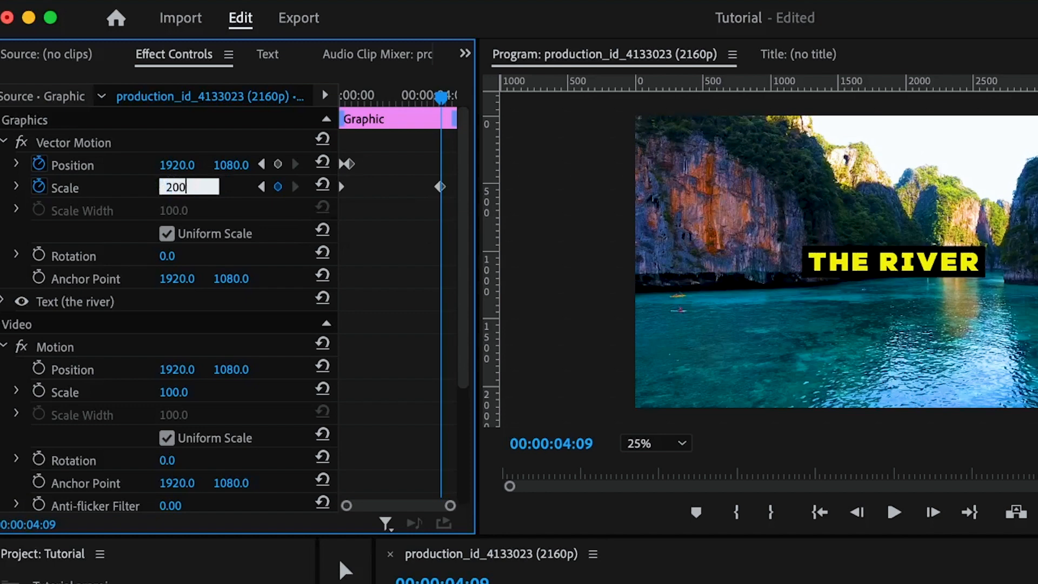
{"action": "key", "text": "Return"}
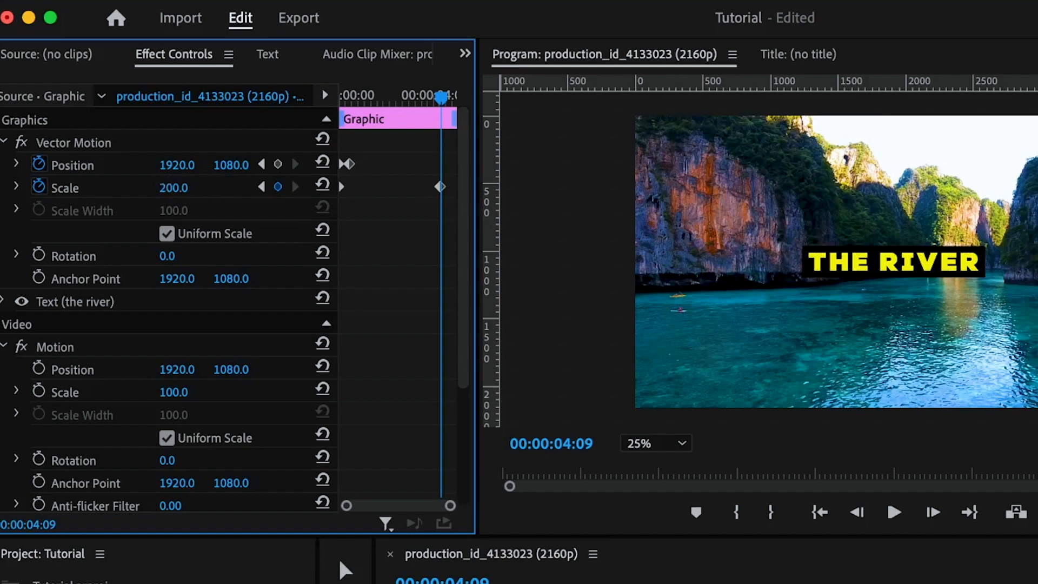
Enter a smaller Vector Motion Scale value for the title at the 00:00:04:09 keyframe.
{"action": "left_click", "coordinate": [190, 186]}
{"action": "type", "text": "1"}
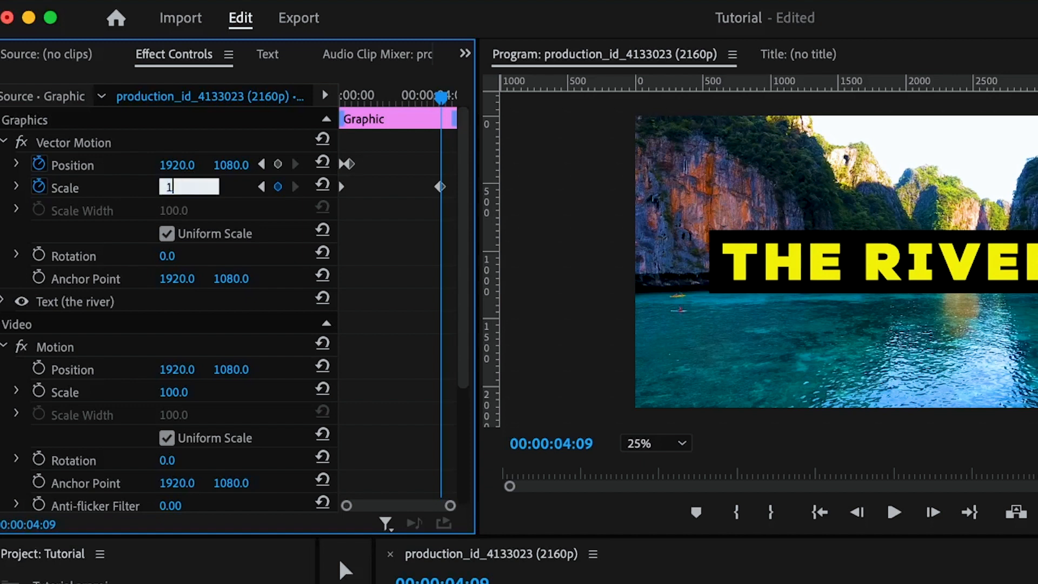